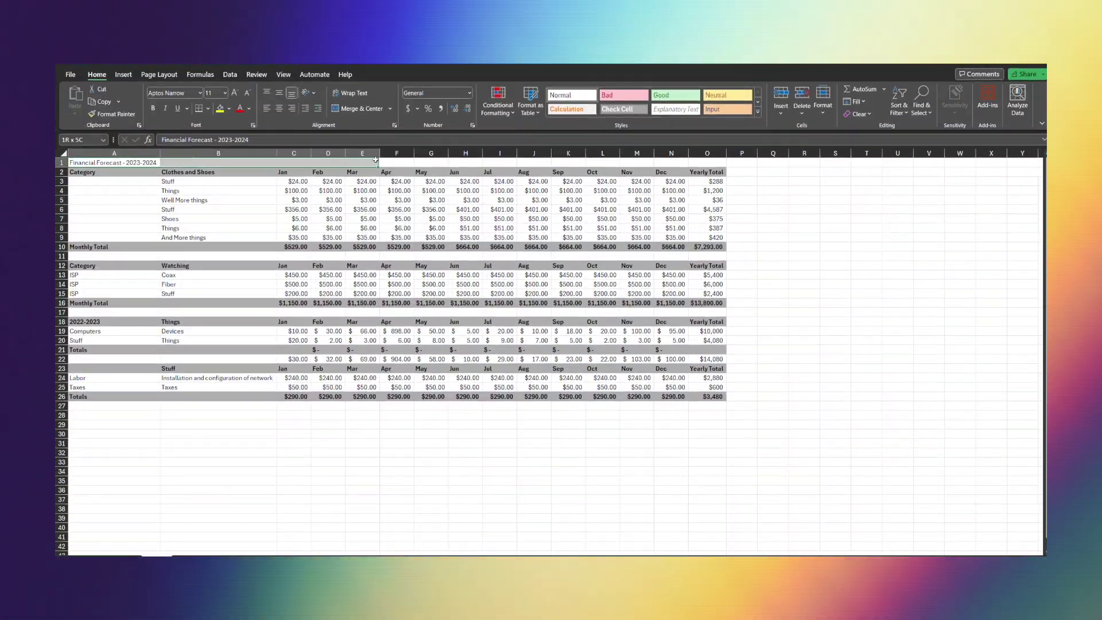
# Select title cells A1:O1 and bring up their Format Cells dialog
pyautogui.moveTo(210, 163); pyautogui.dragTo(717, 159)
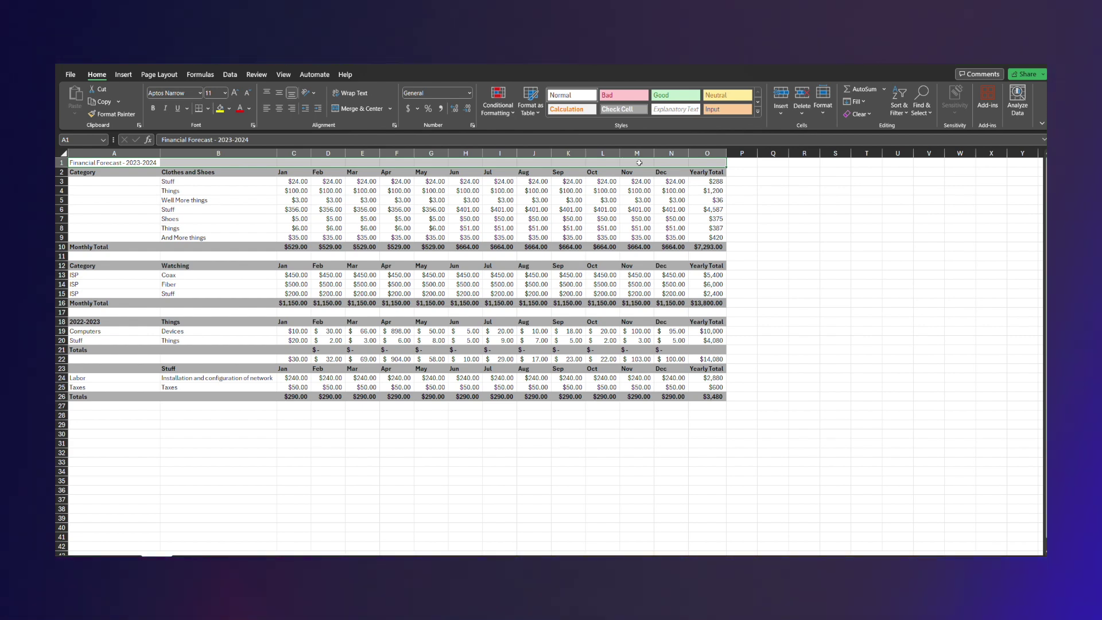
pyautogui.hotkey('ctrl', '1')
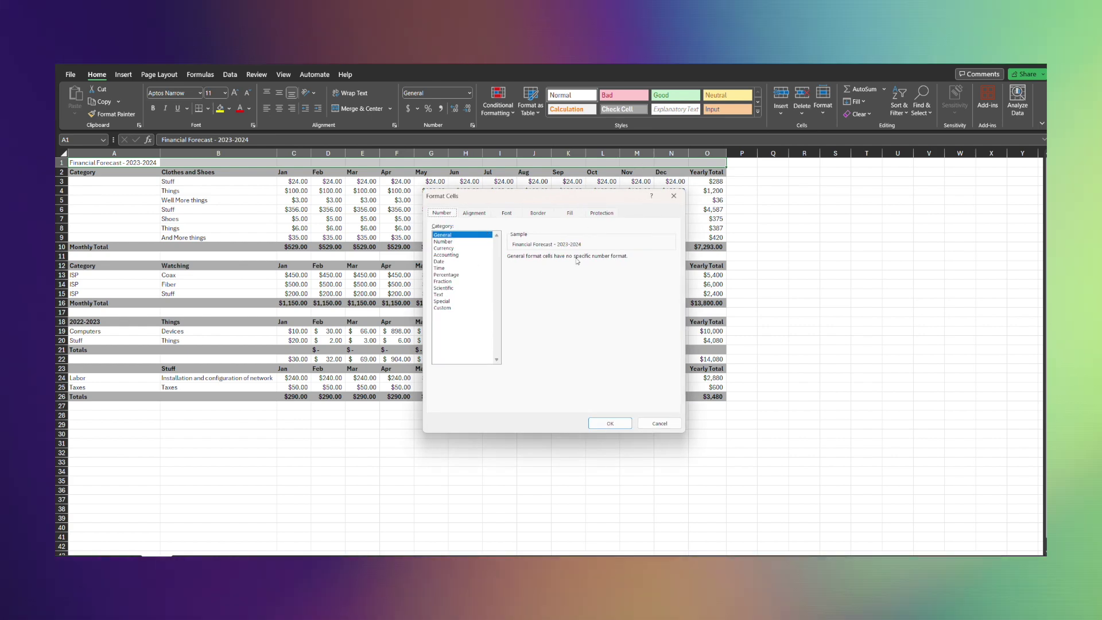
pyautogui.click(679, 198)
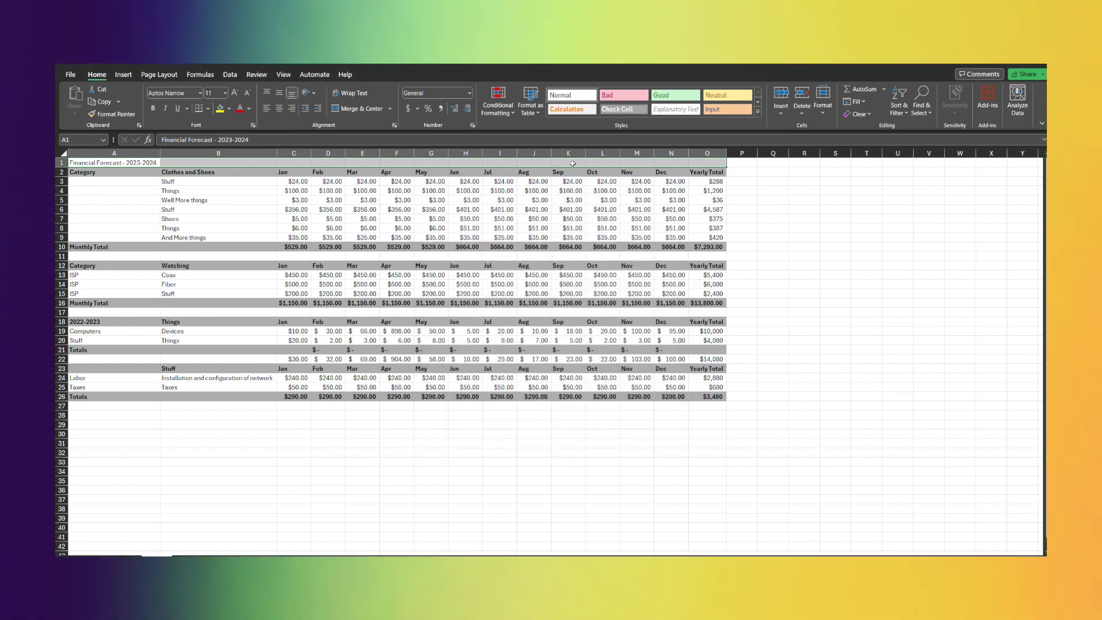
pyautogui.rightClick(513, 161)
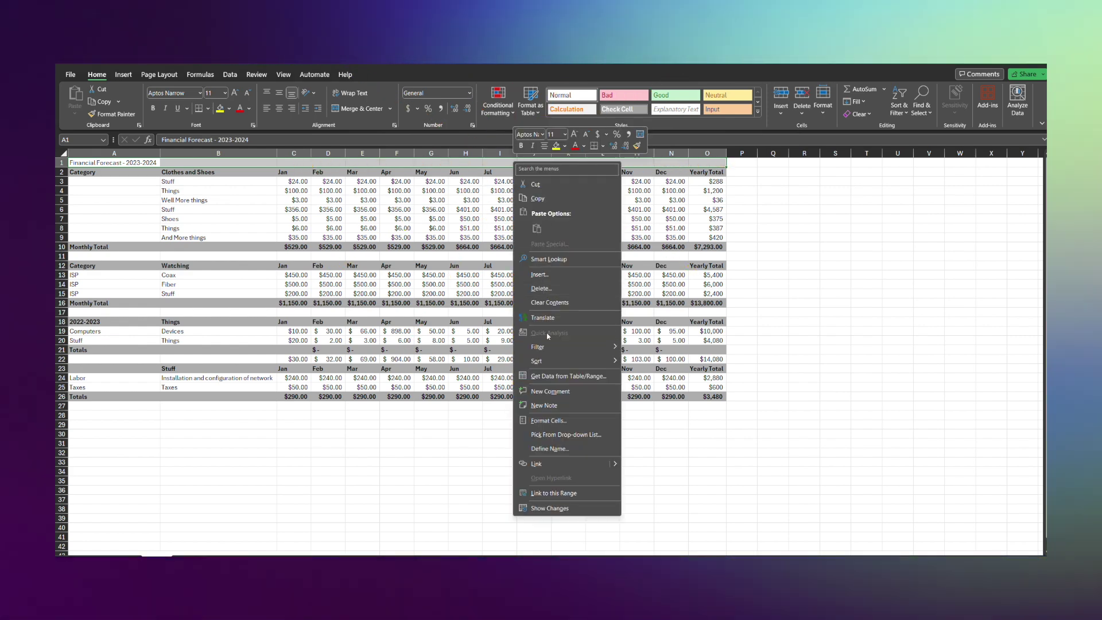
pyautogui.click(559, 420)
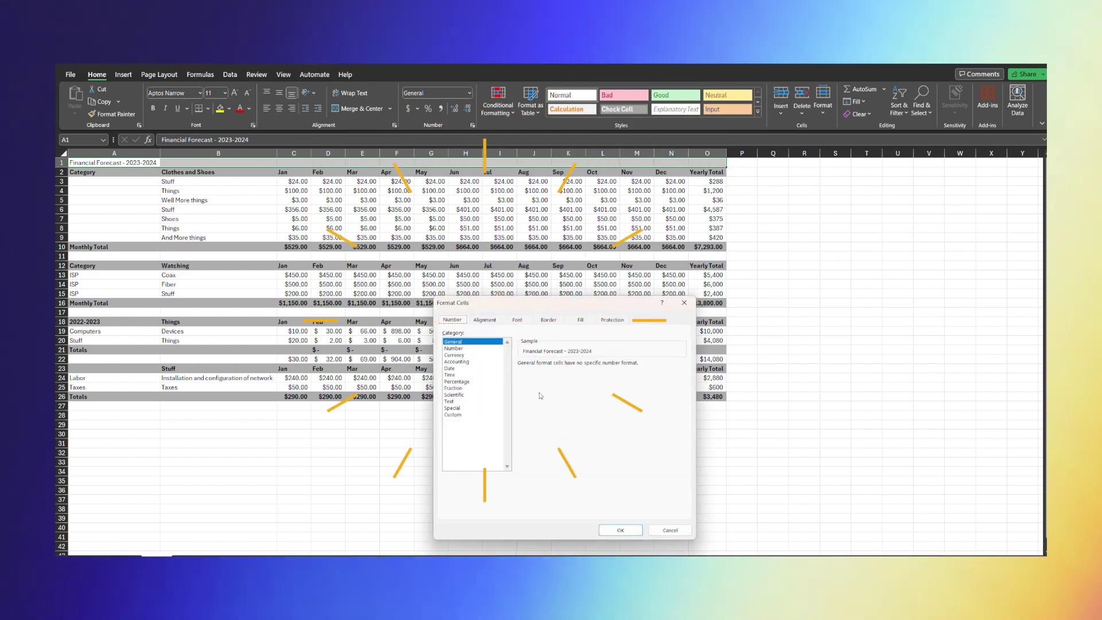
# Set horizontal alignment of A1:O1 to Center Across Selection and apply it
pyautogui.click(485, 319)
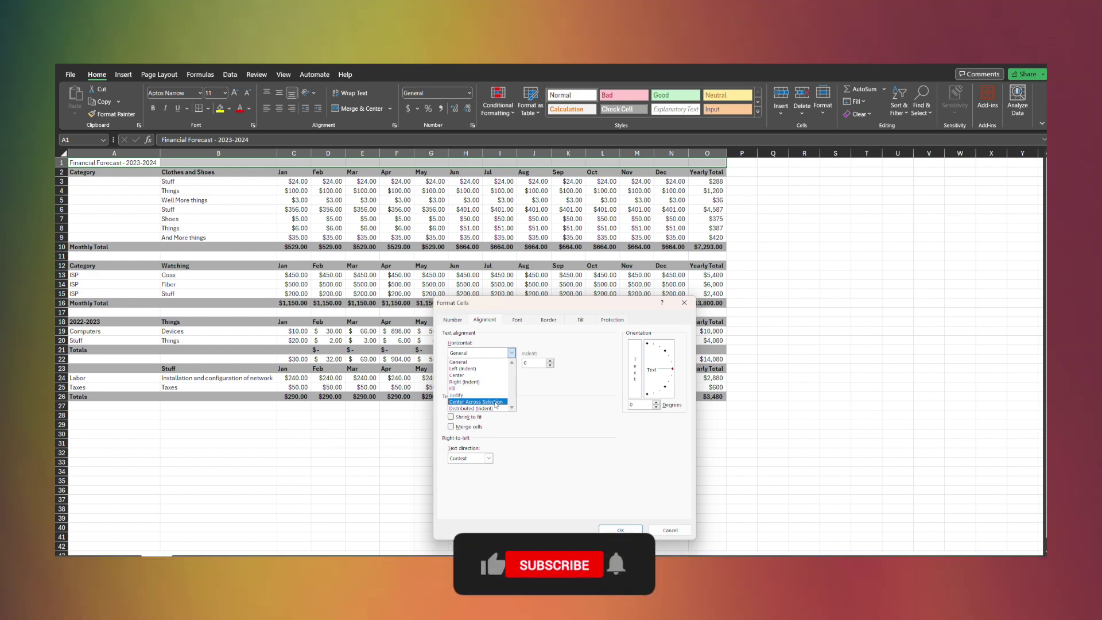
pyautogui.click(496, 401)
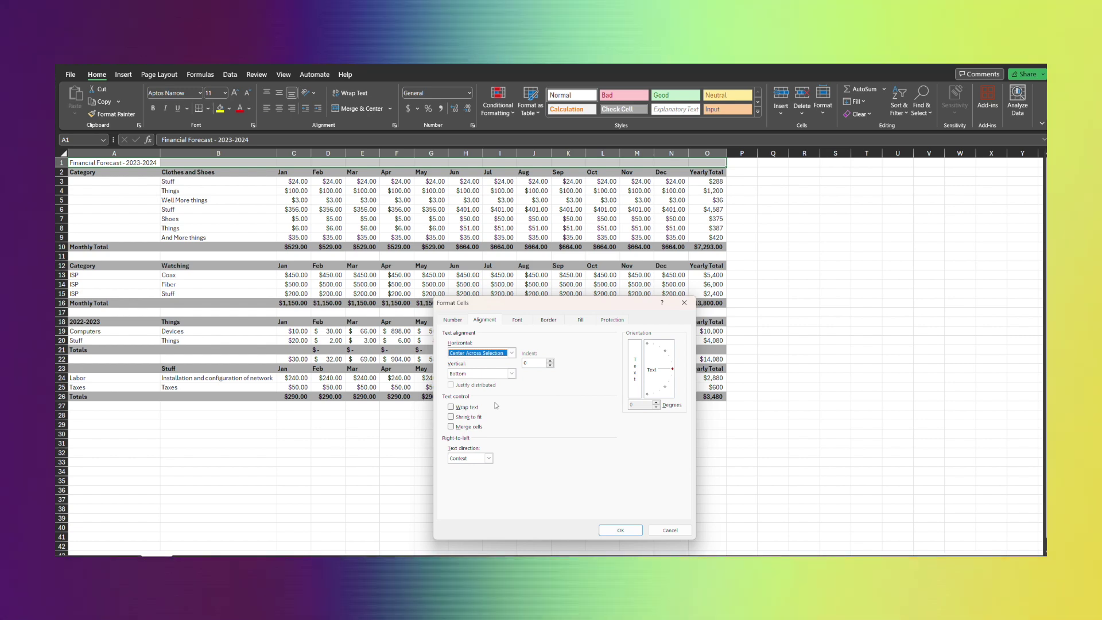
pyautogui.click(620, 529)
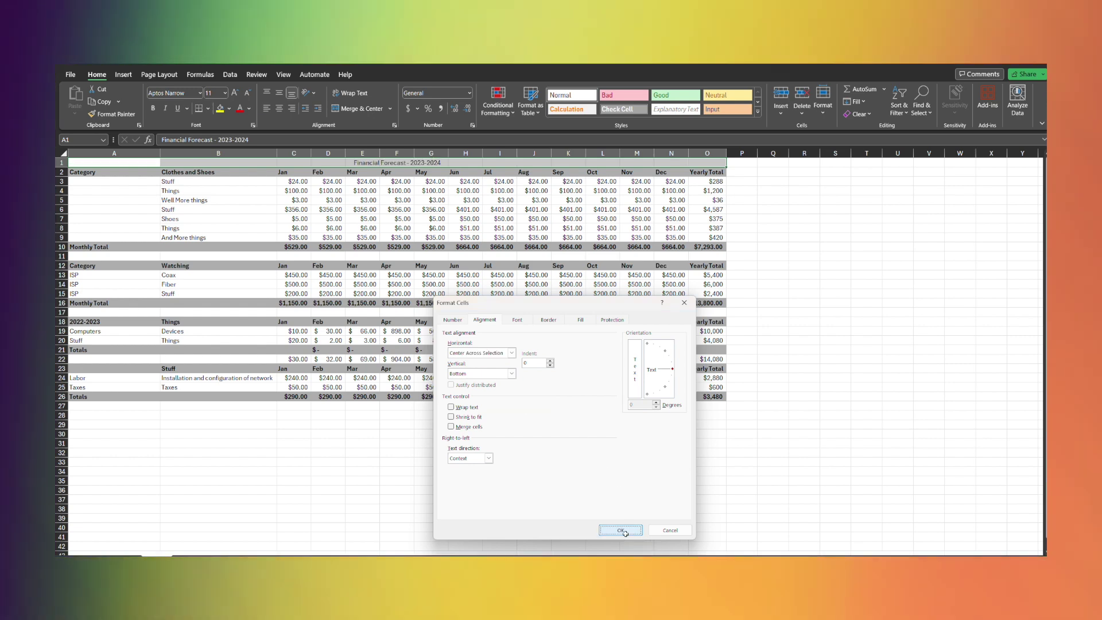